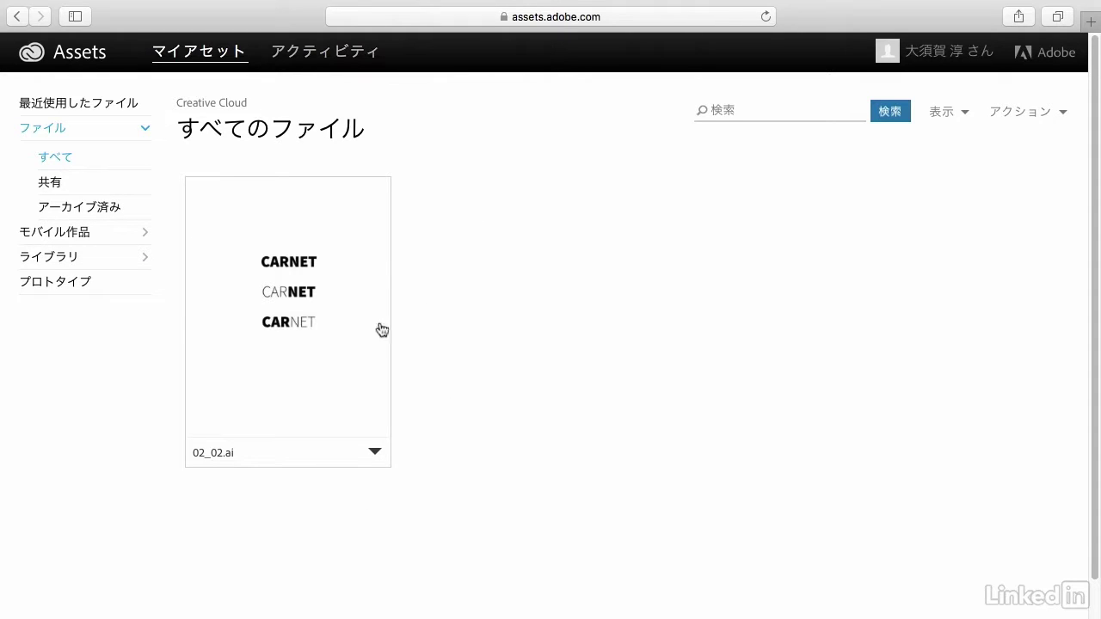
- Open the 02_02.ai file page and page back and forth through its seven preview pages
left_click(308, 322)
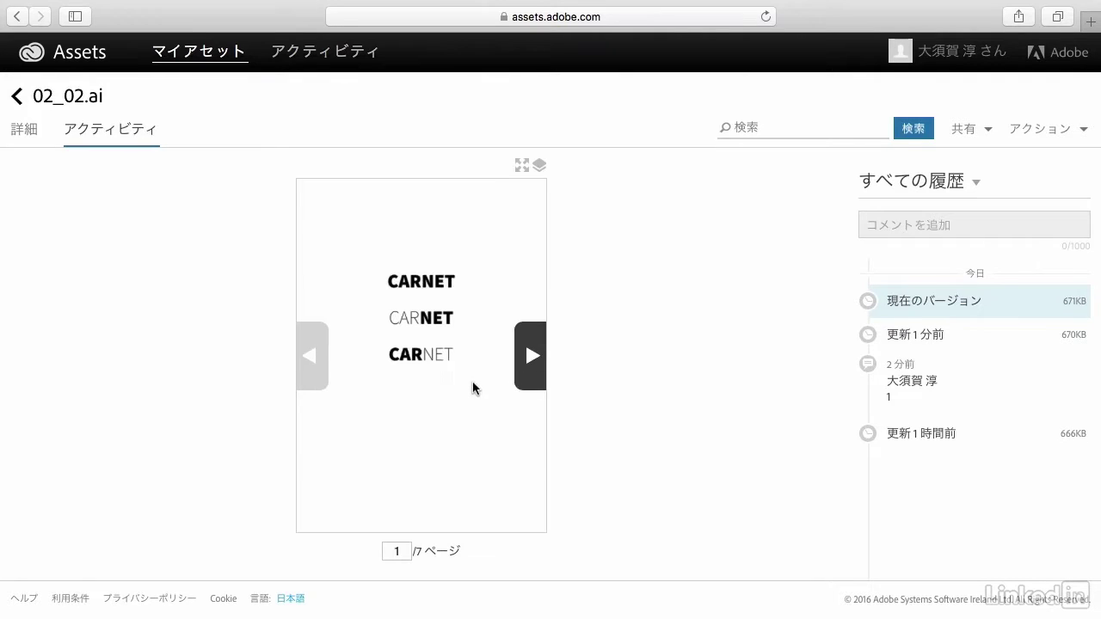
left_click(526, 356)
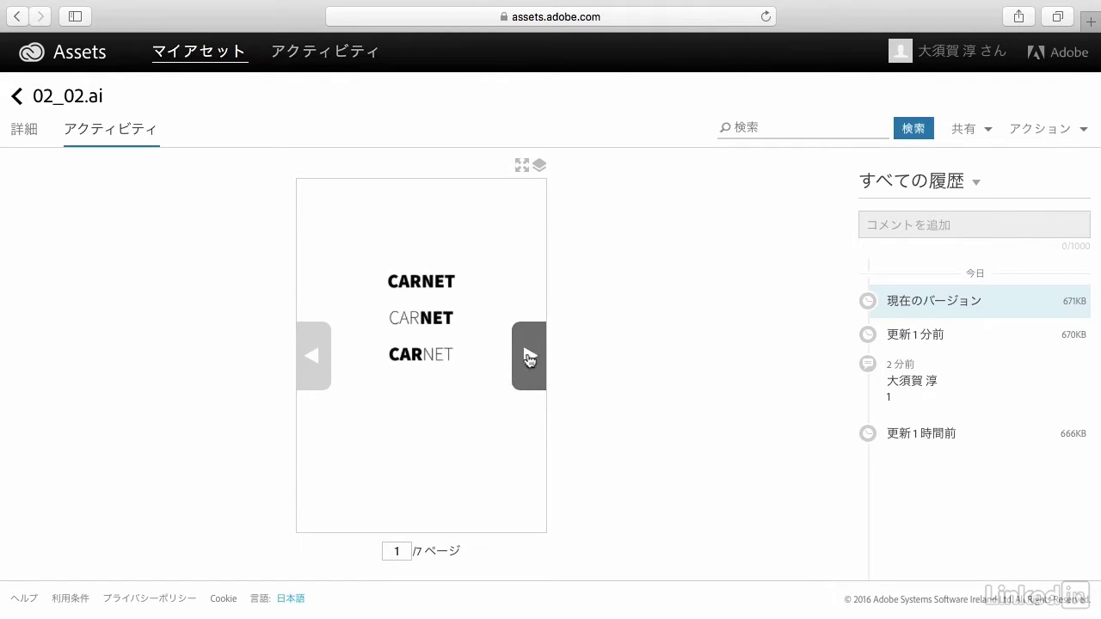
left_click(526, 356)
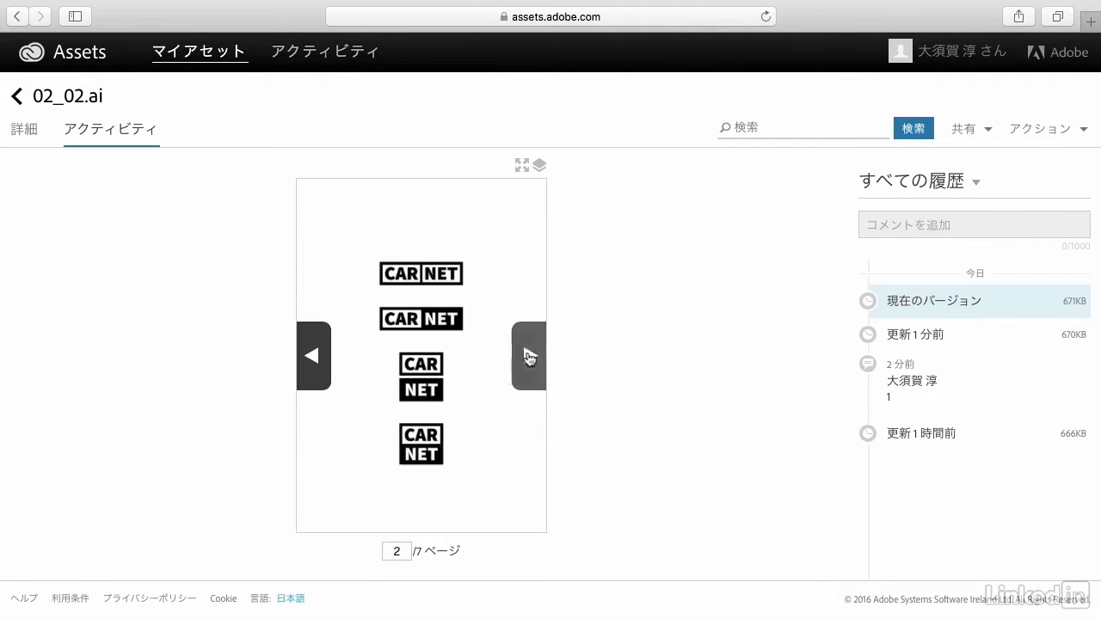
left_click(324, 362)
left_click(323, 364)
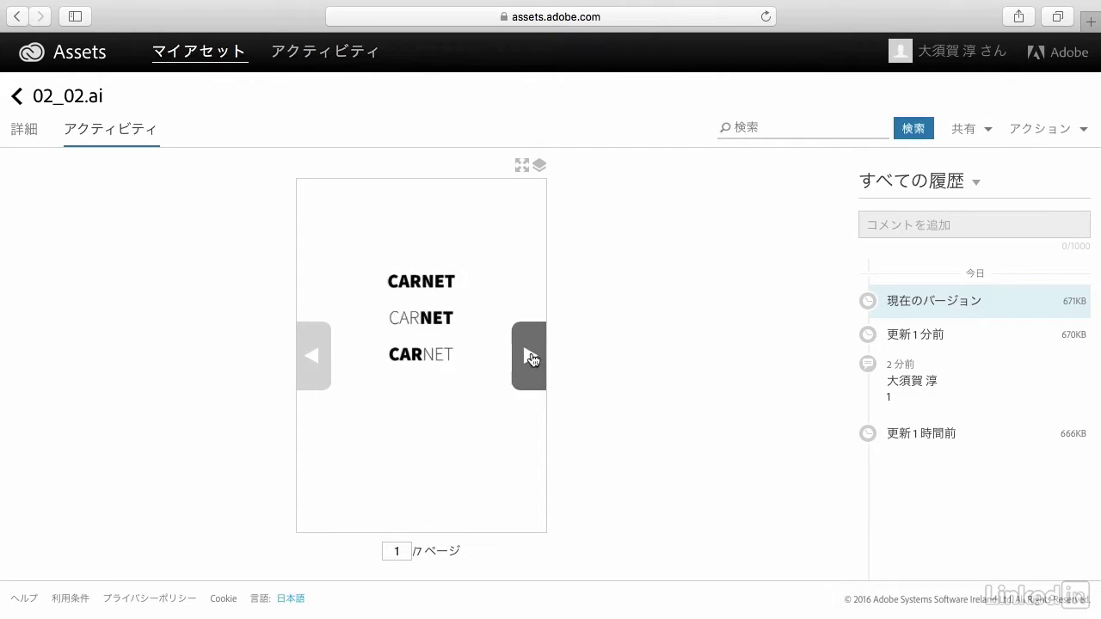
left_click(526, 356)
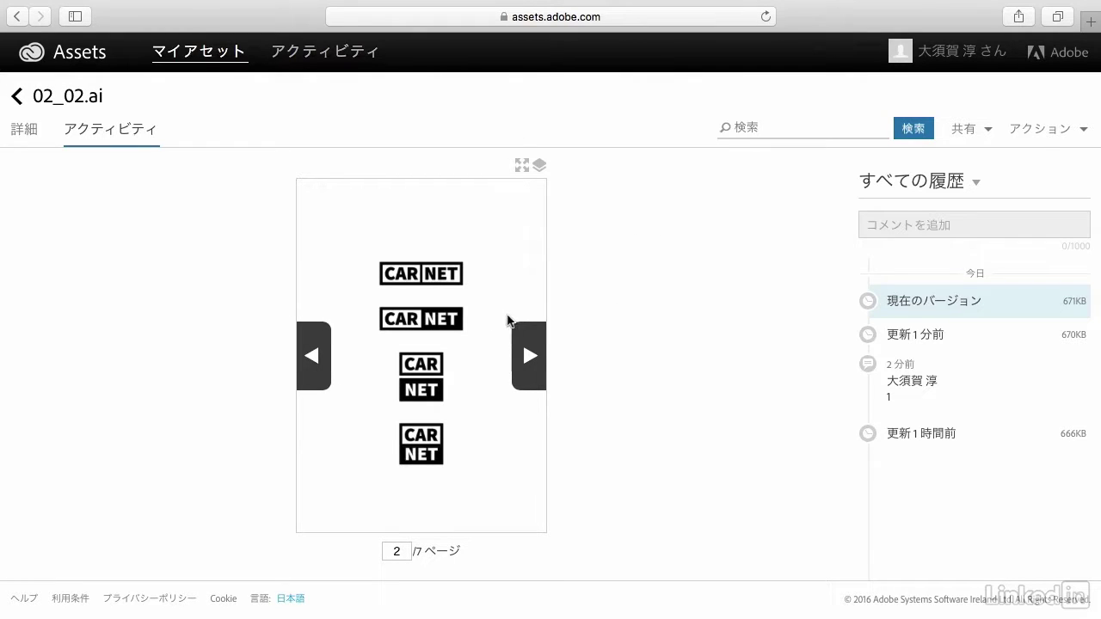
- Switch between the 詳細 and アクティビティ views of 02_02.ai, ending on its version history
left_click(27, 136)
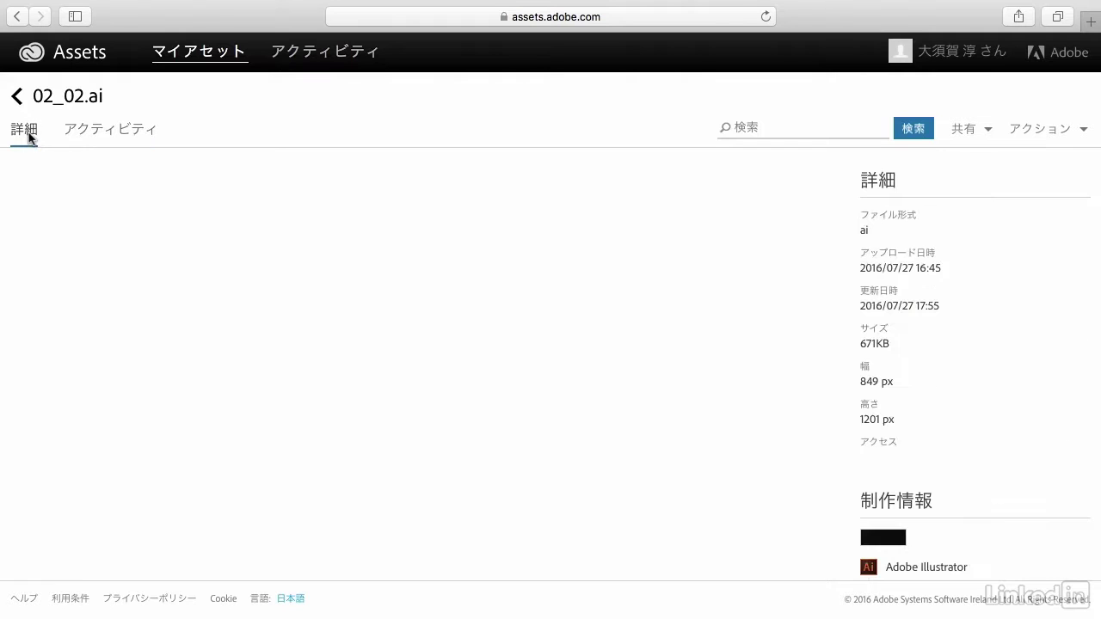
left_click(118, 140)
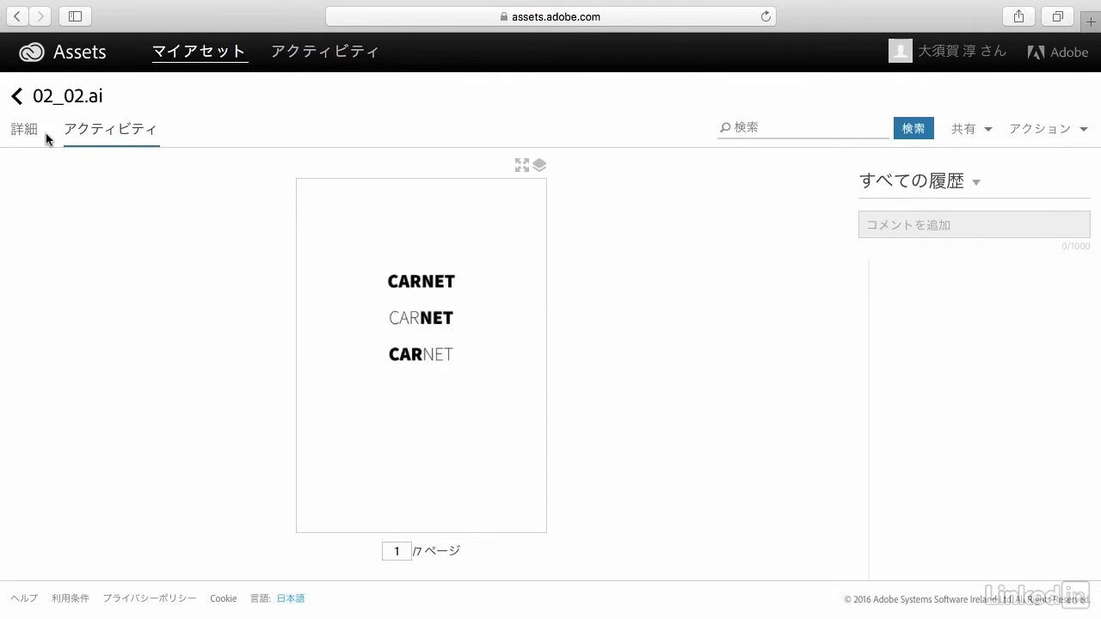
left_click(27, 135)
left_click(112, 142)
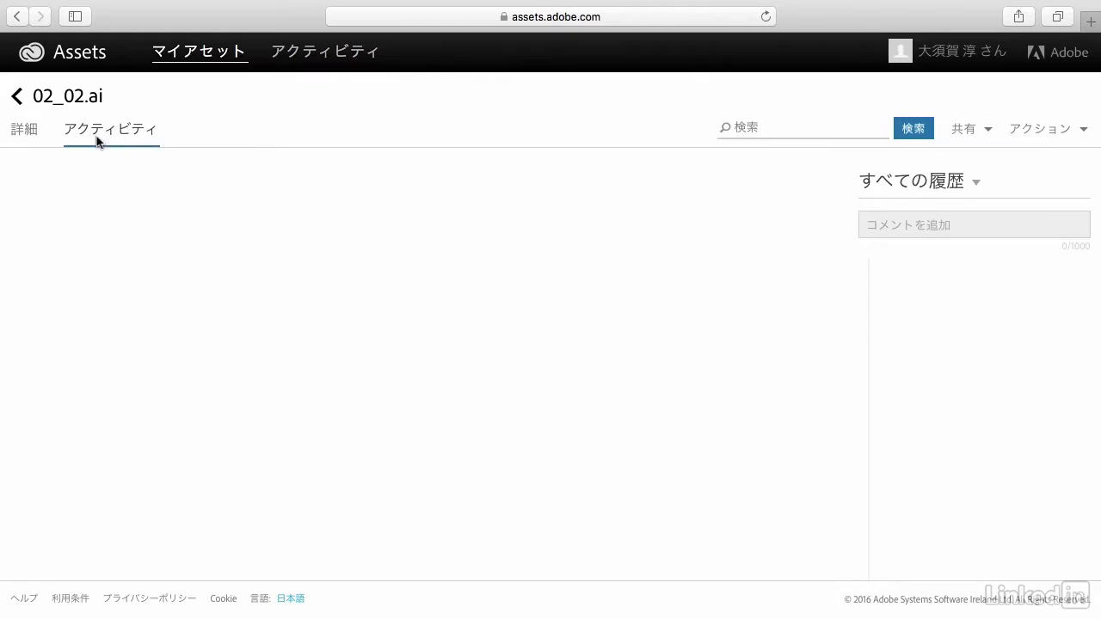
left_click(18, 139)
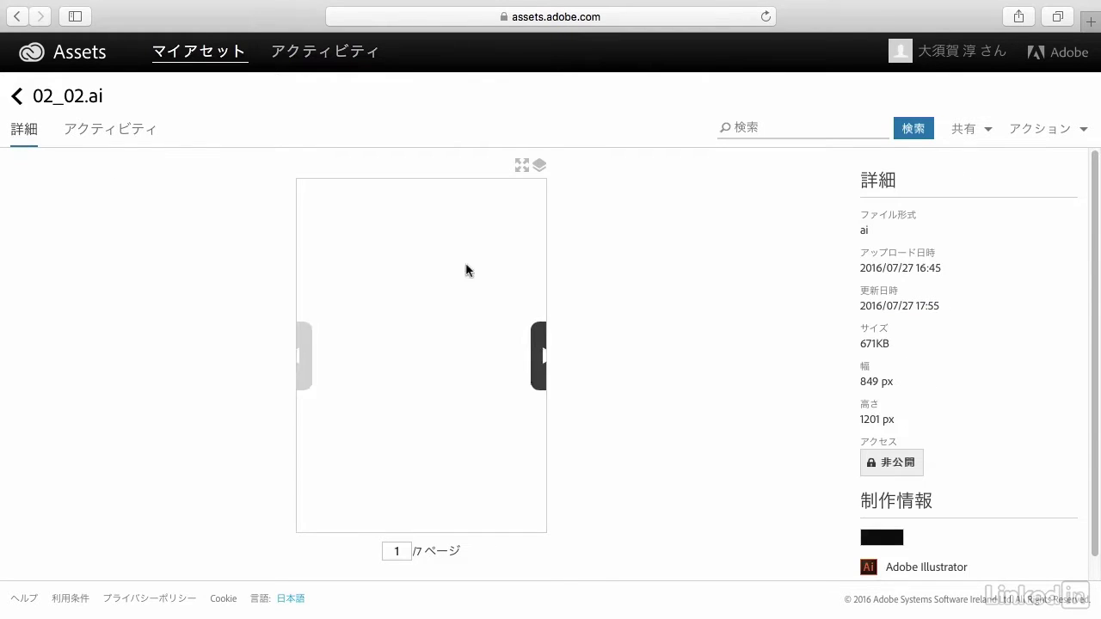
scroll(933, 285, "down", 2)
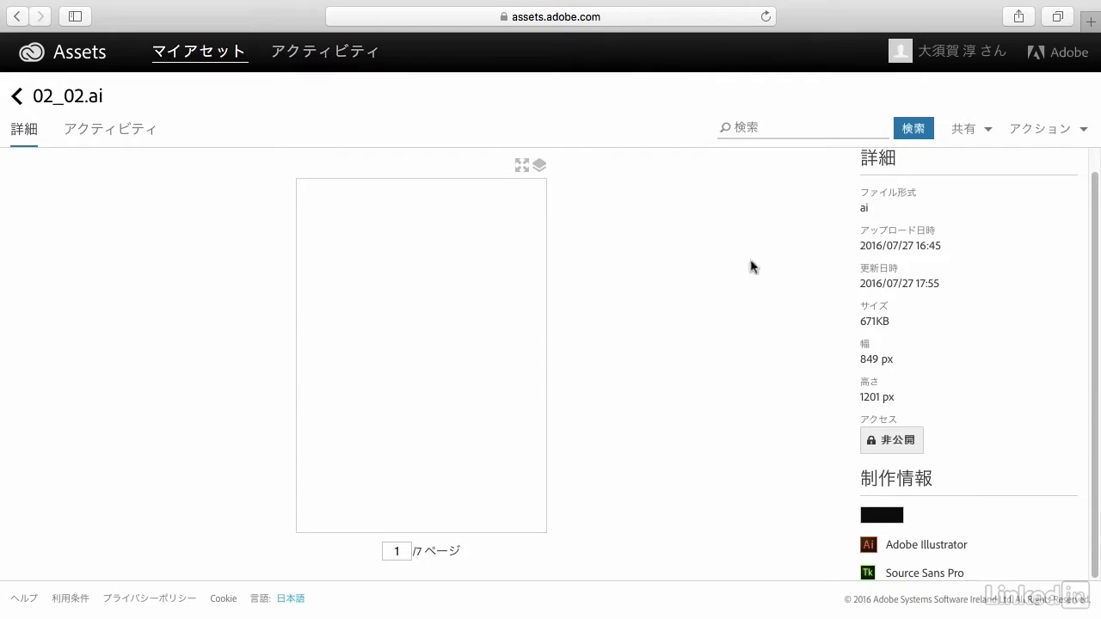
left_click(100, 135)
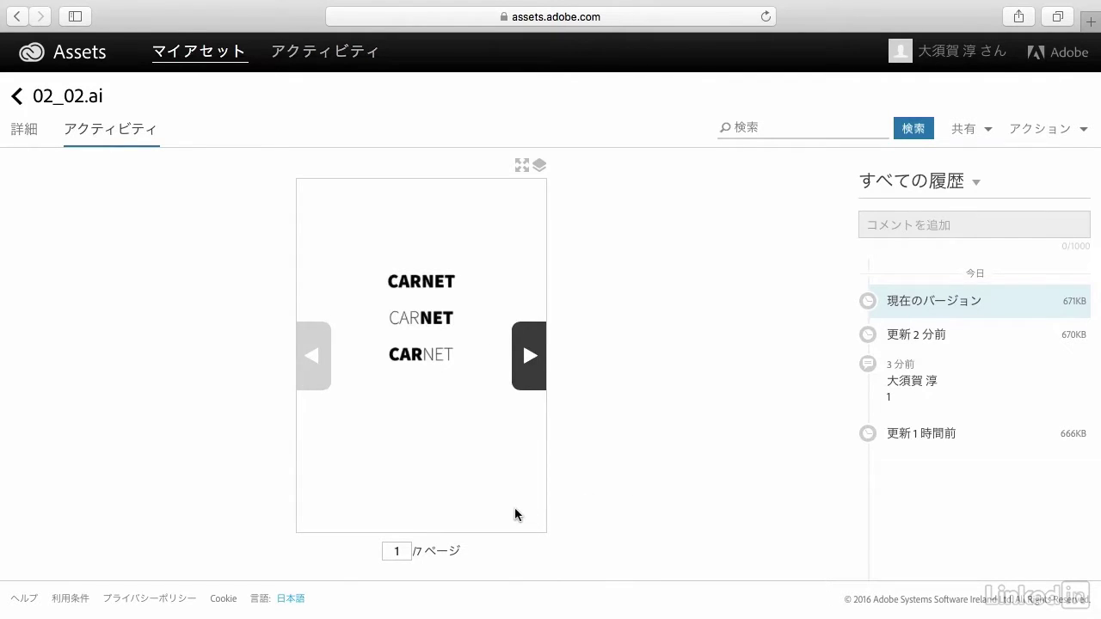
- Write the comment コメントを追加します。 and post it to 02_02.ai
mouse_move(421, 355)
left_click(974, 224)
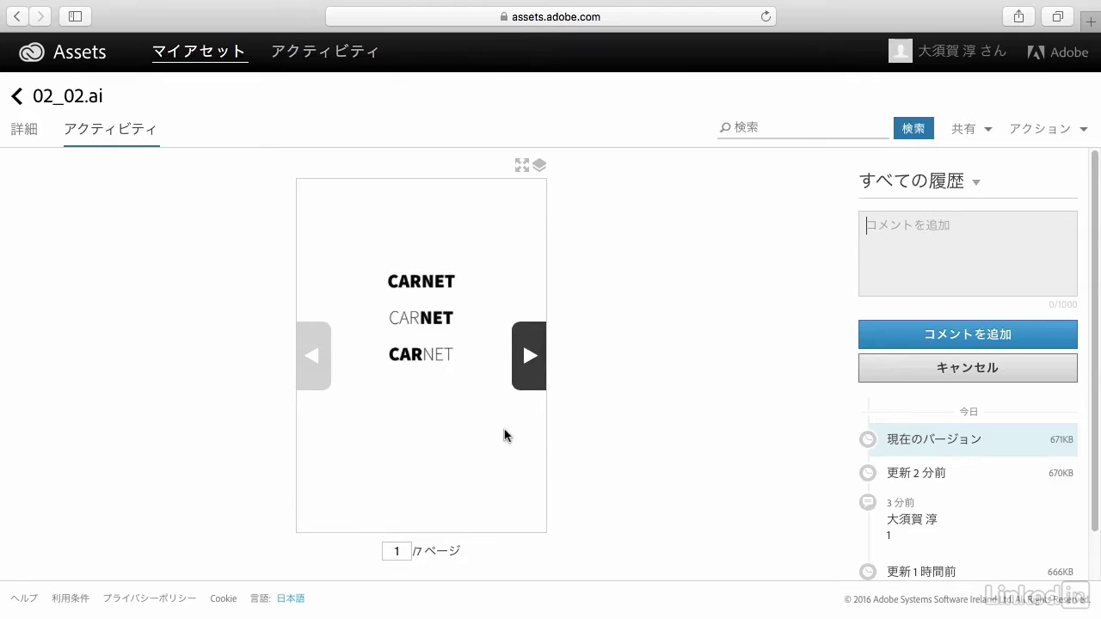
type("コメントをついk")
key("Tab")
type("sします")
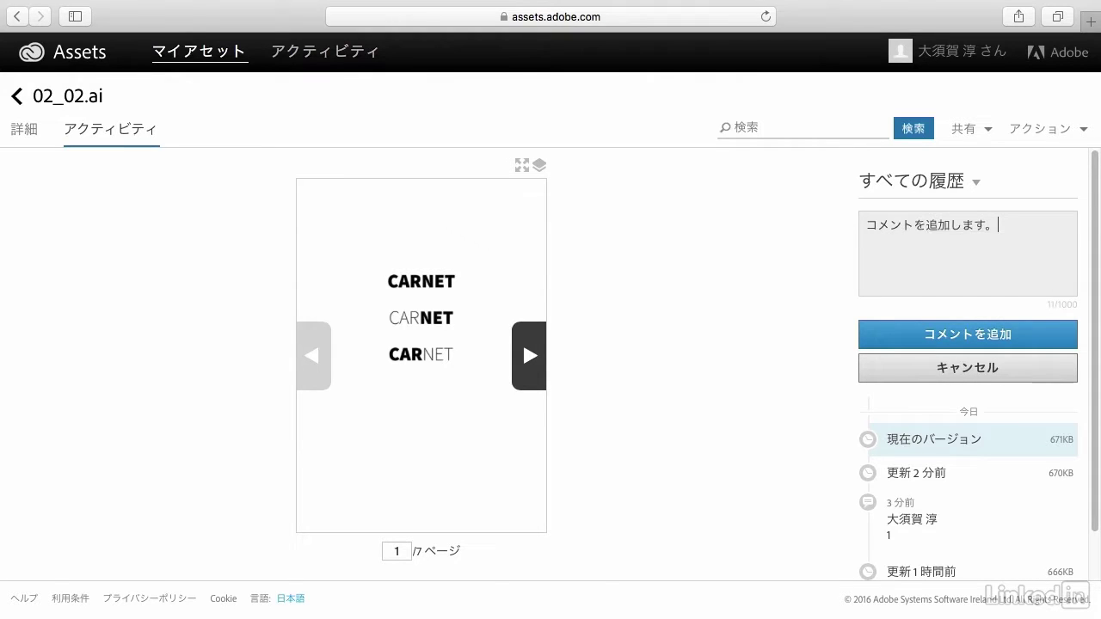
left_click(983, 331)
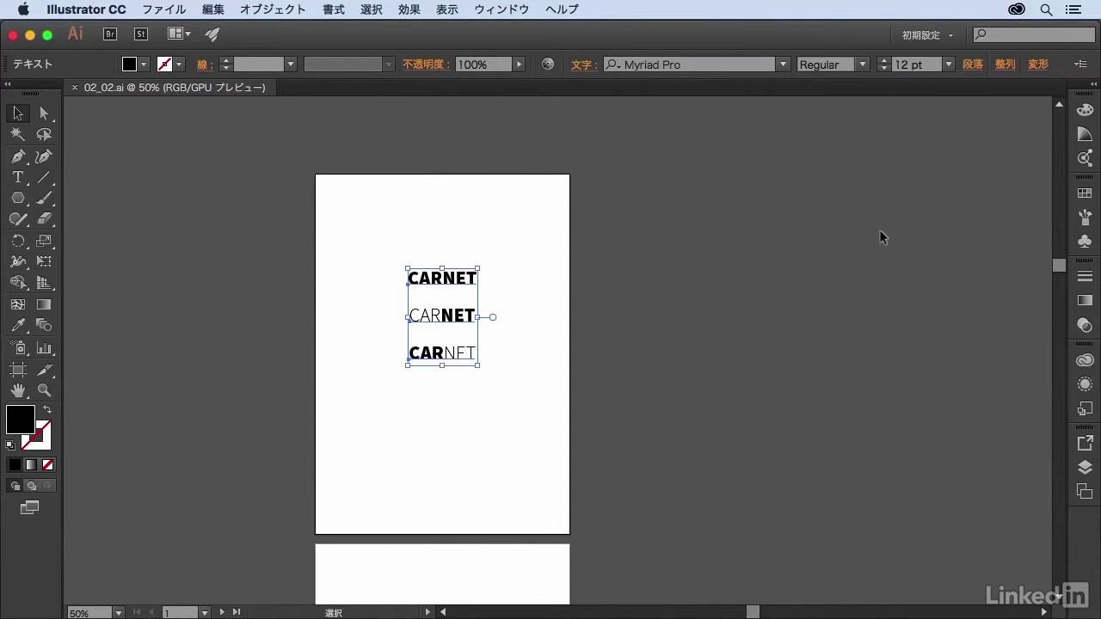
- Deselect the CARNET text by clicking an empty area of the artboard
left_click(616, 310)
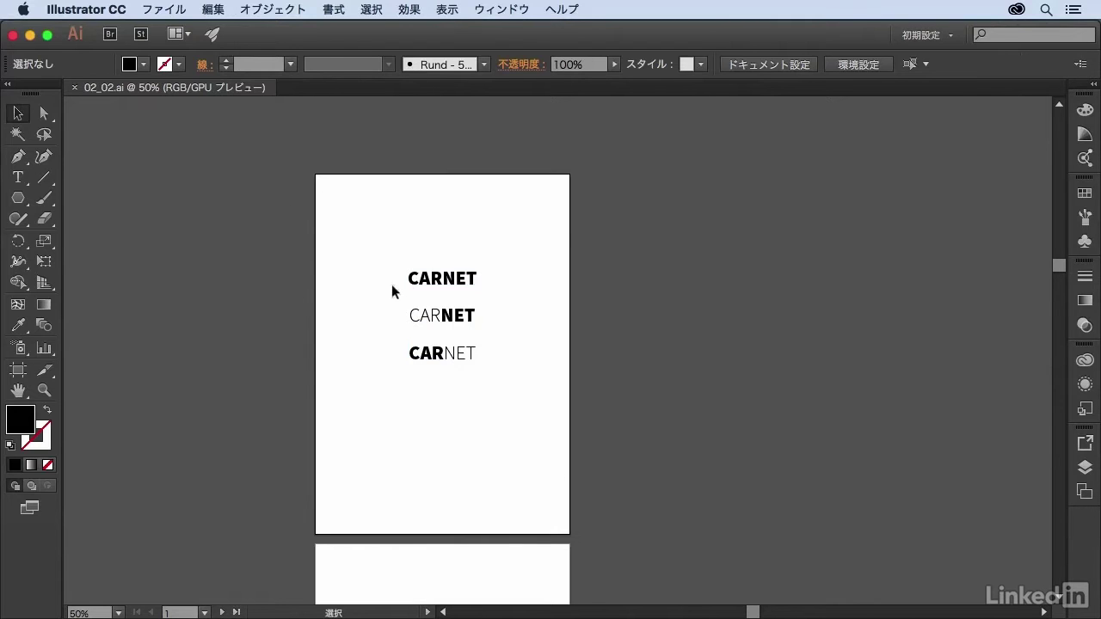
- Move the three CARNET text lines lower on the artboard and save 02_02.ai
left_click_drag(369, 233, 482, 404)
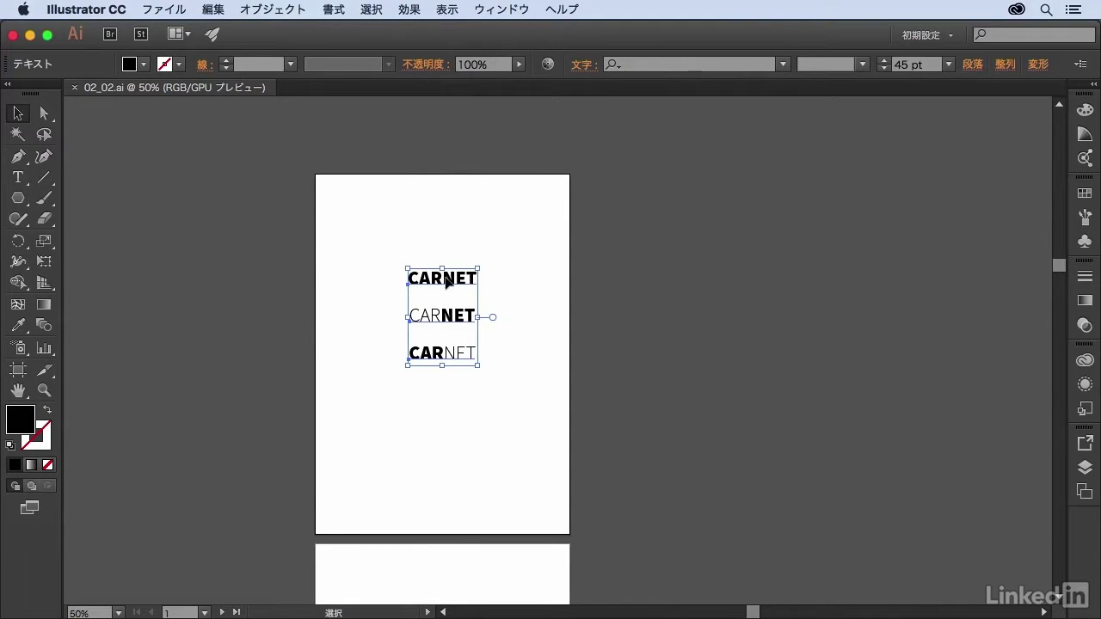
left_click_drag(446, 282, 446, 376)
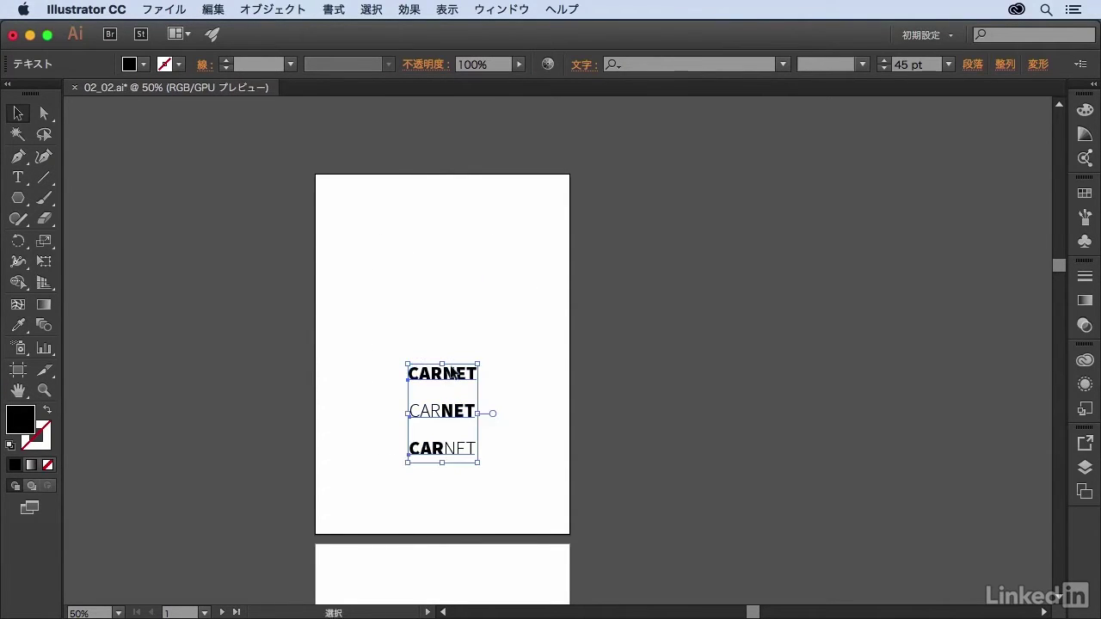
left_click(624, 326)
left_click(164, 9)
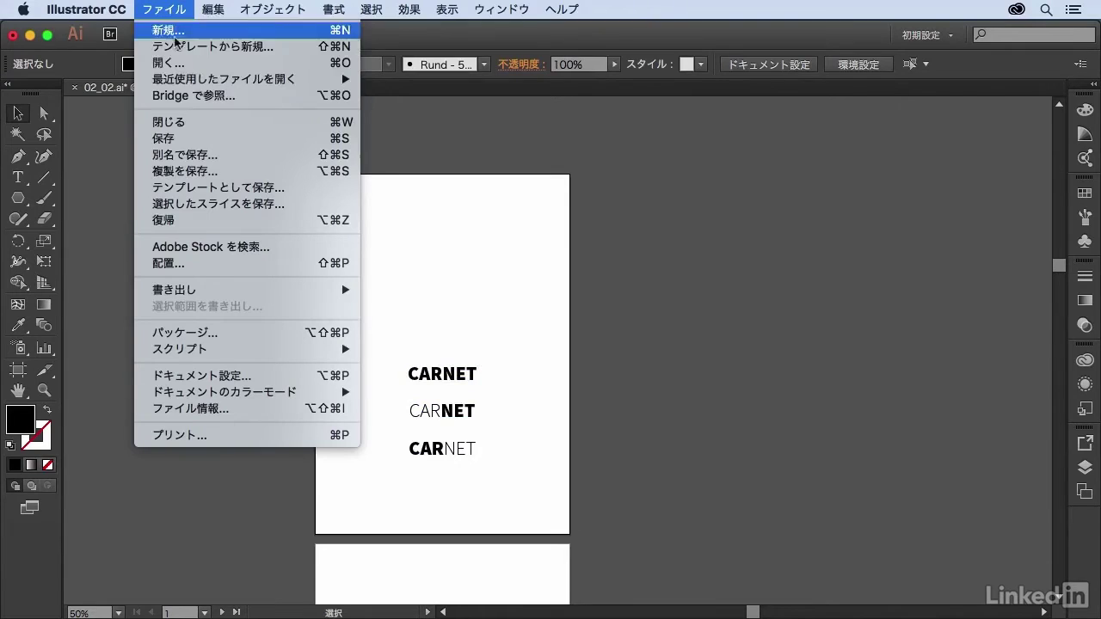
left_click(186, 138)
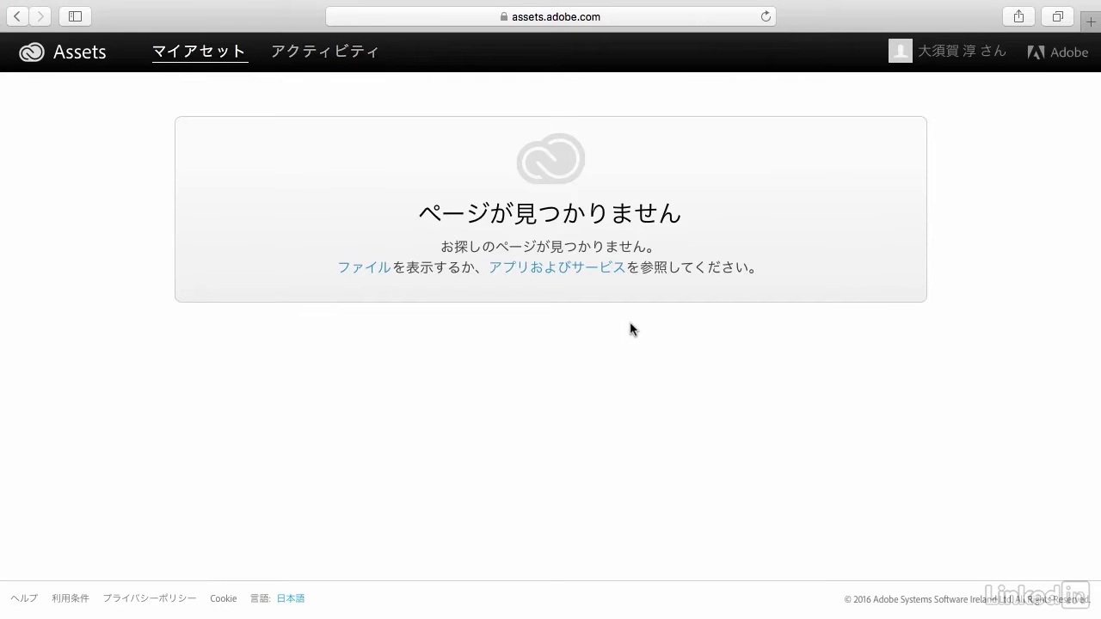
- Go back to My Assets and reopen 02_02.ai to see its updated 672KB version
left_click(187, 56)
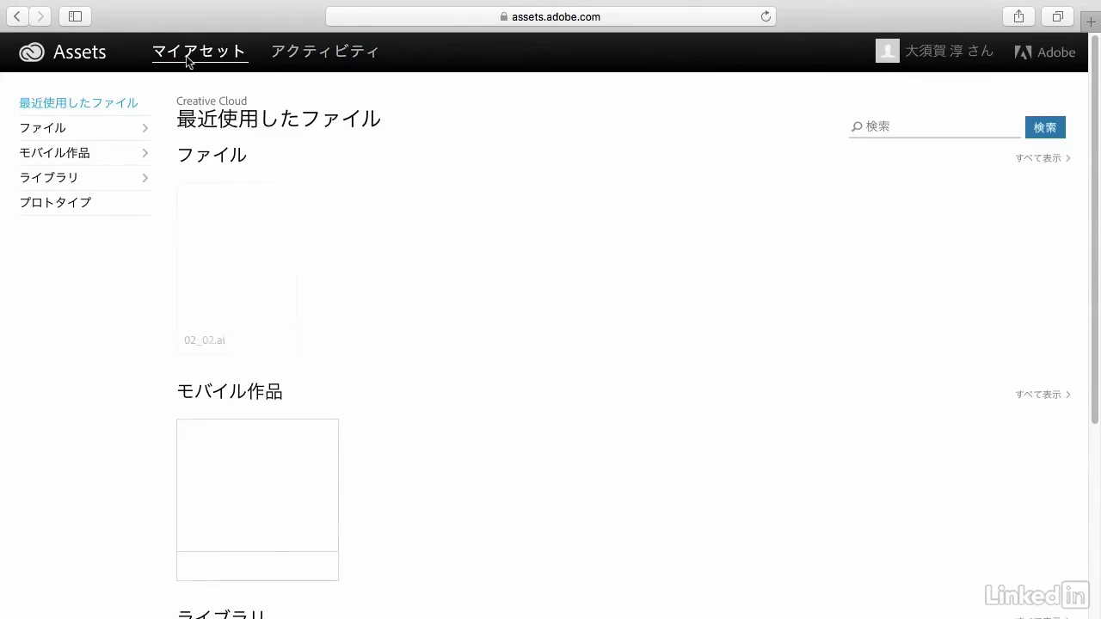
left_click(246, 275)
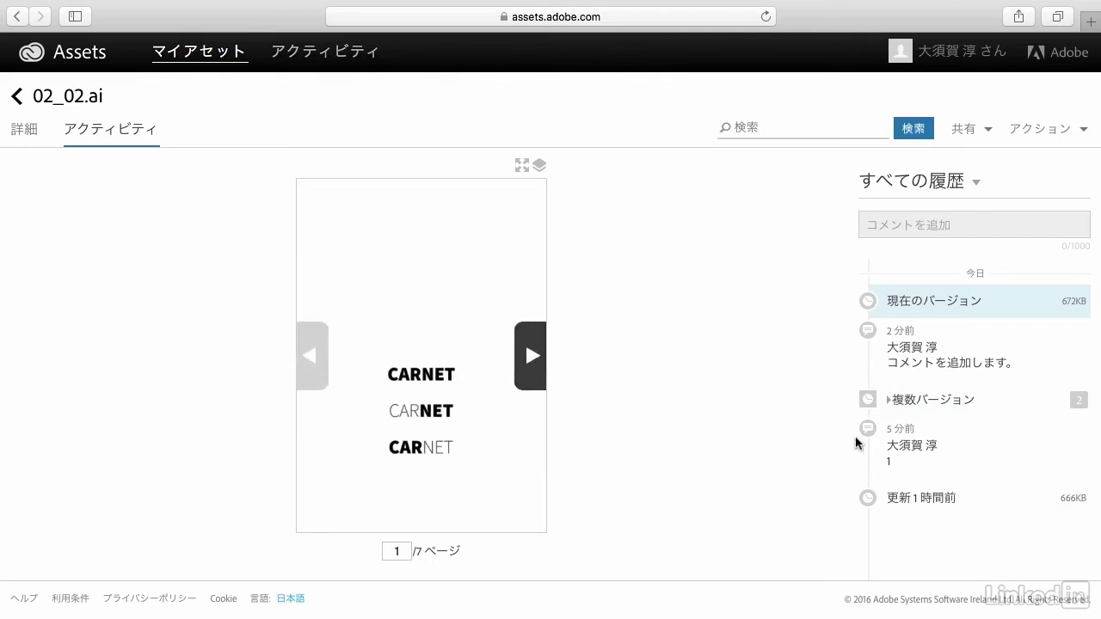
- Expand and collapse the grouped versions, then advance the preview to page 3 of 7
left_click(889, 406)
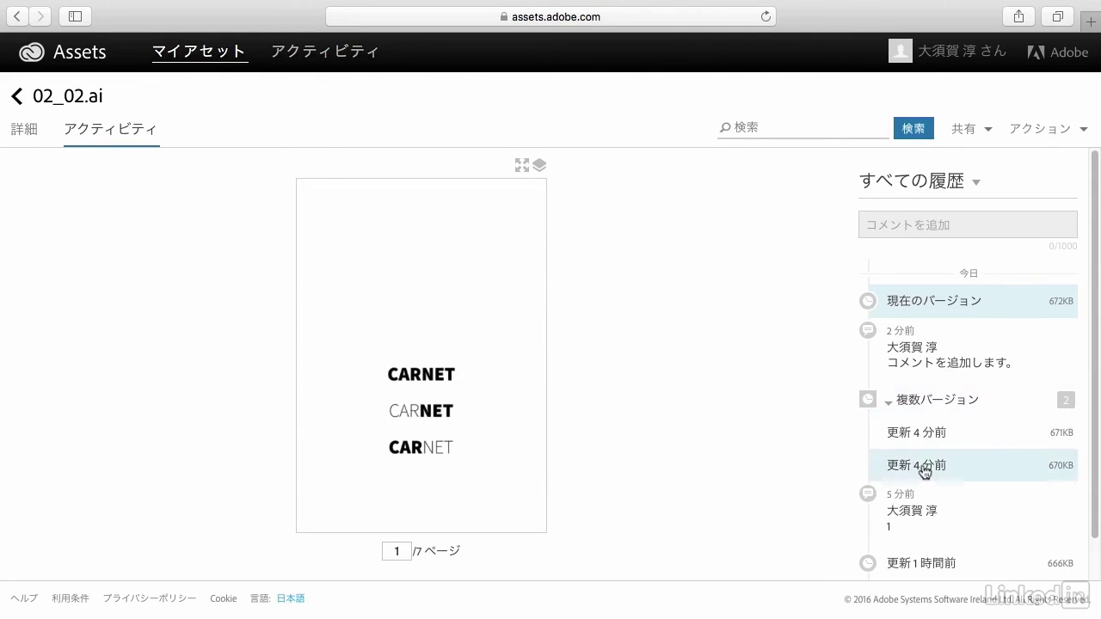
scroll(879, 485, "down", 1)
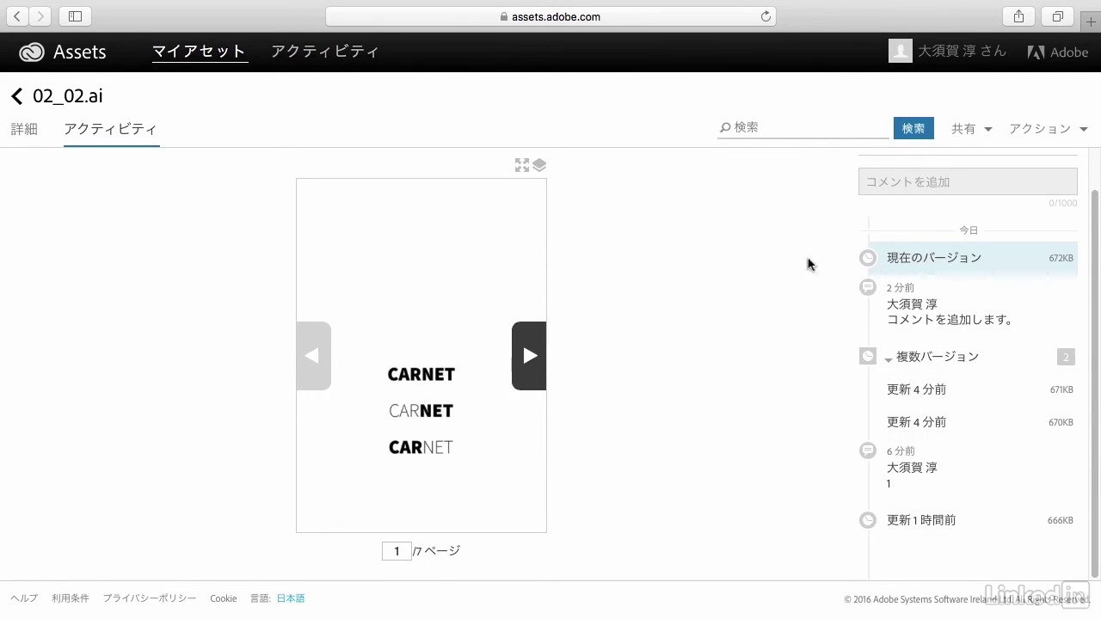
left_click(885, 362)
mouse_move(420, 355)
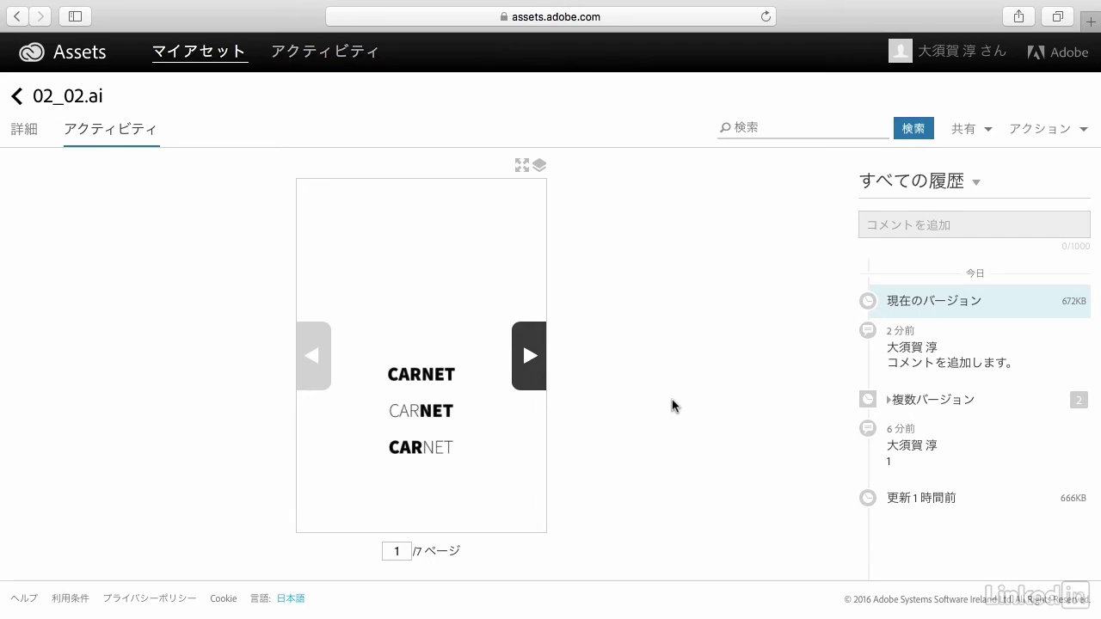
left_click(530, 361)
left_click(530, 361)
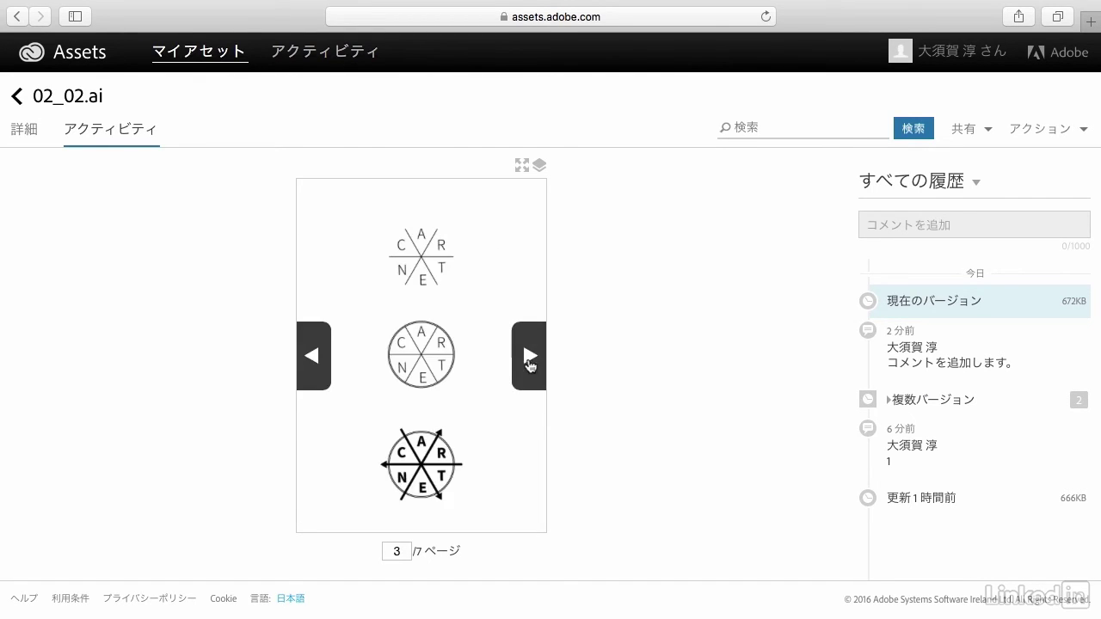